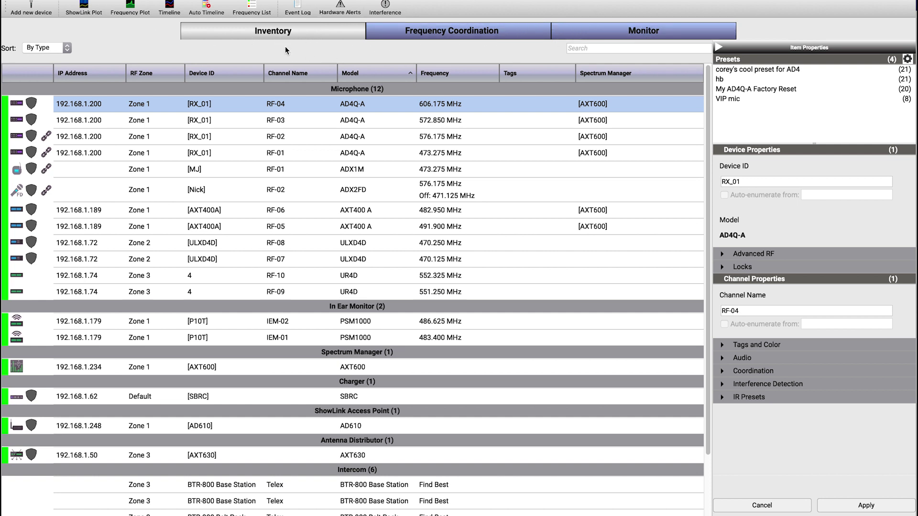
Select the RF-02, RF-03 and RF-04 channel rows in the inventory table.
click(166, 136)
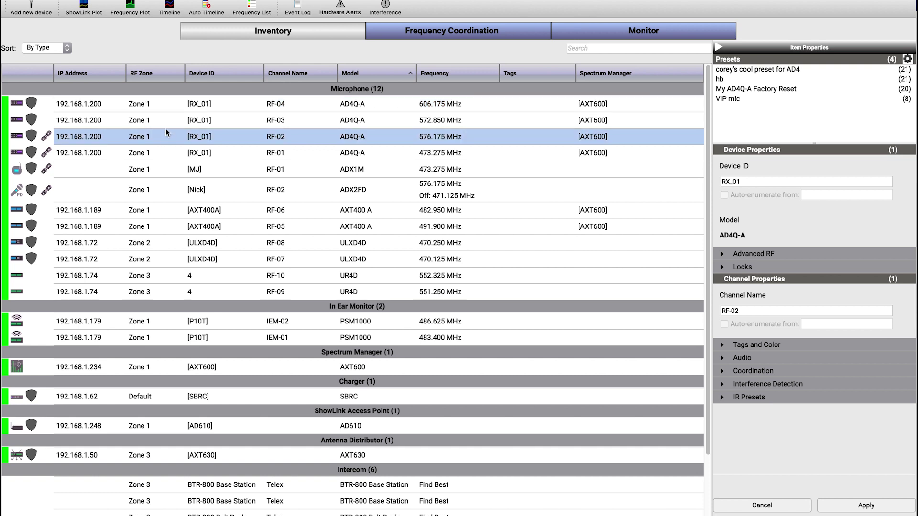
click(167, 123)
click(167, 108)
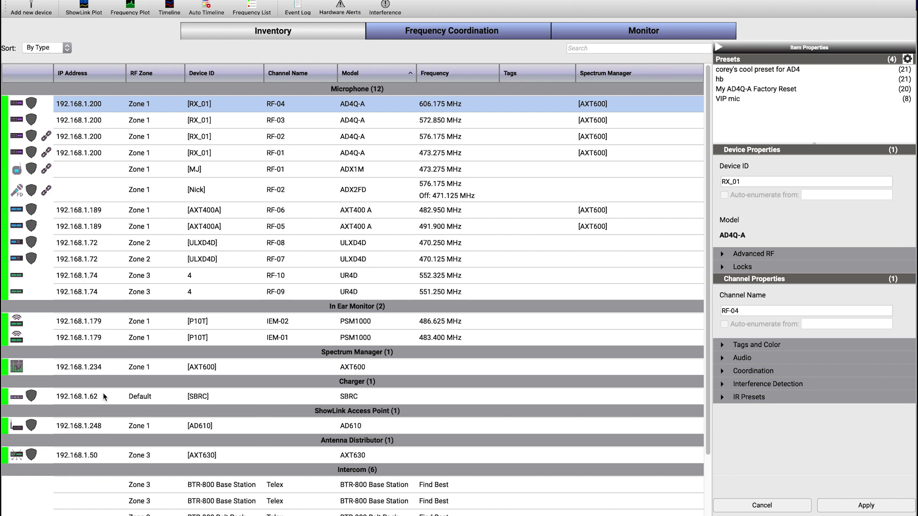
scroll(321, 359, down, 3)
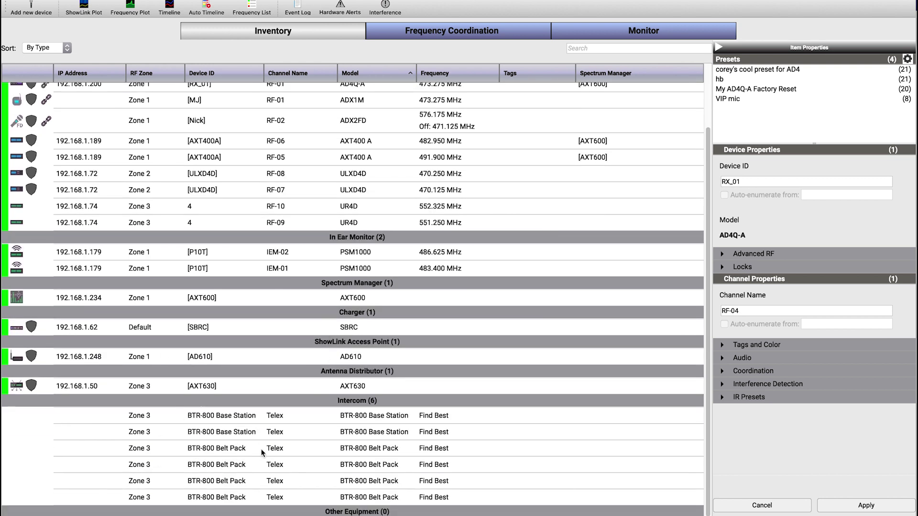
scroll(261, 449, up, 3)
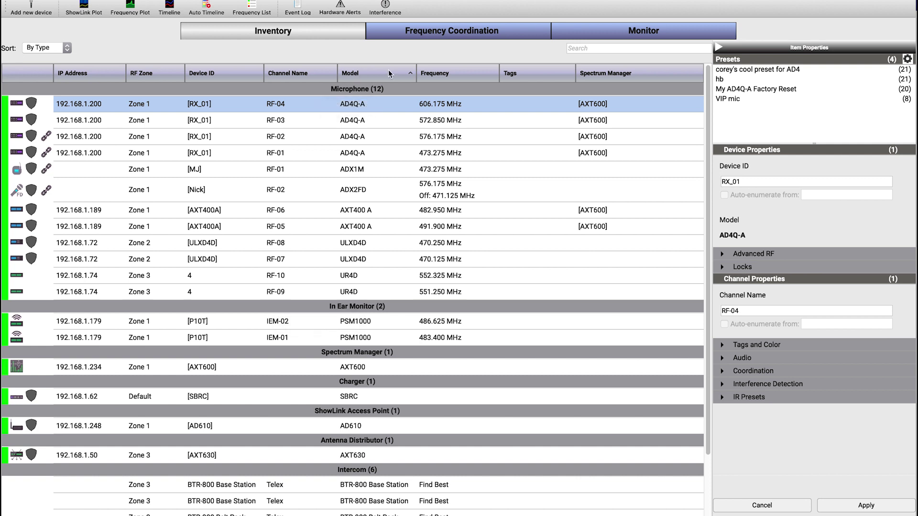
Show the Band column, sort by band, channel name and model, then move Model beside Device ID.
right_click(482, 74)
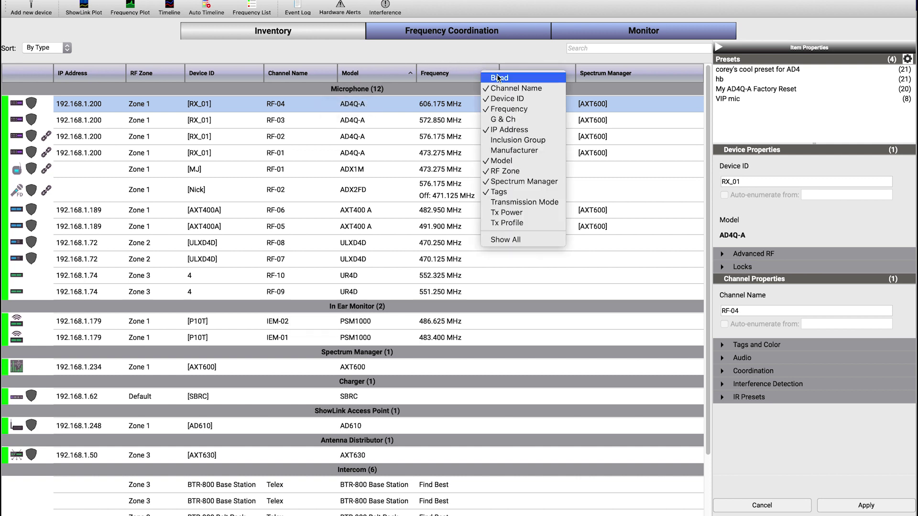
click(497, 77)
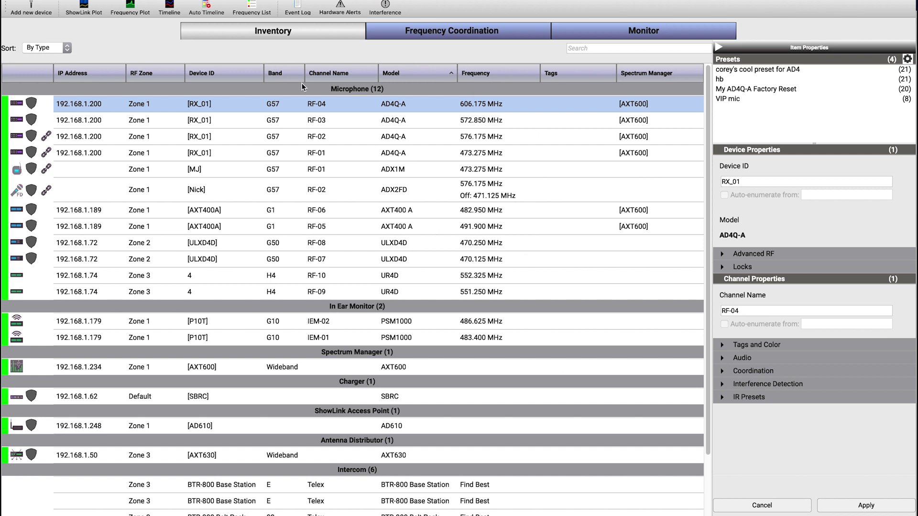
click(268, 76)
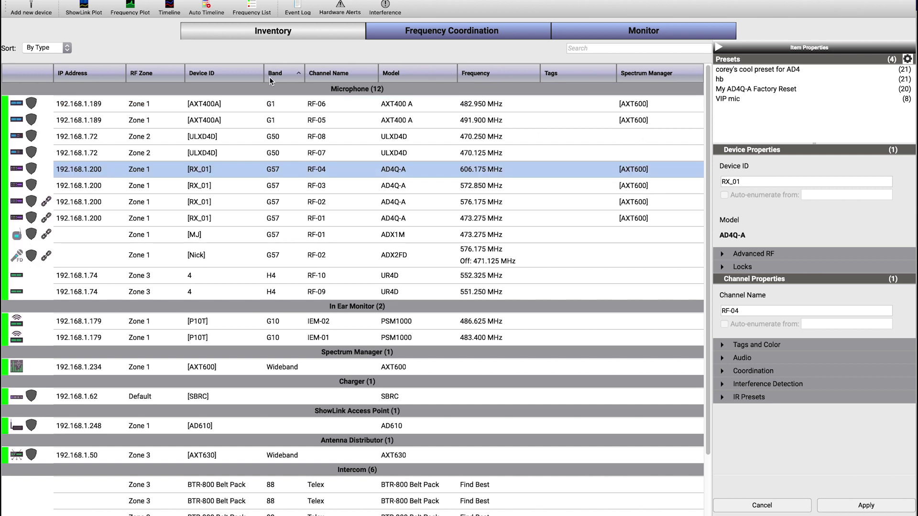
click(327, 77)
click(406, 72)
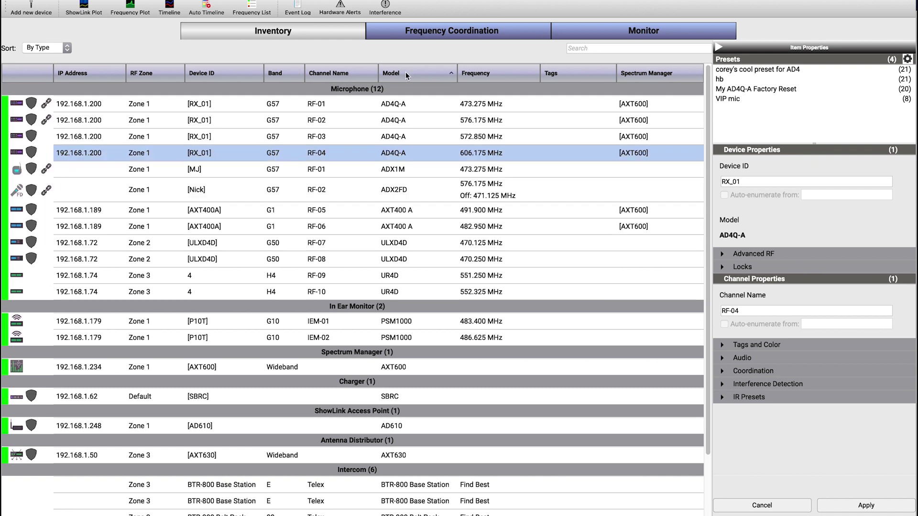
drag(406, 72, 244, 62)
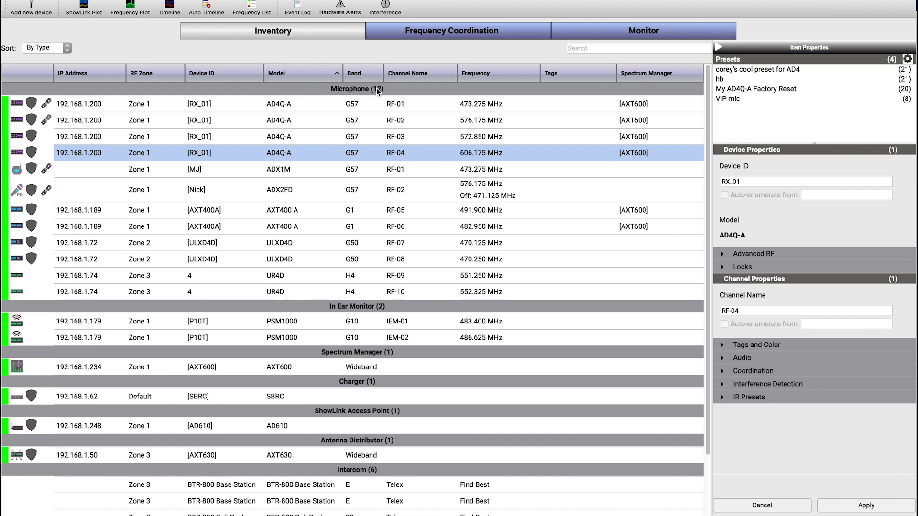
click(62, 49)
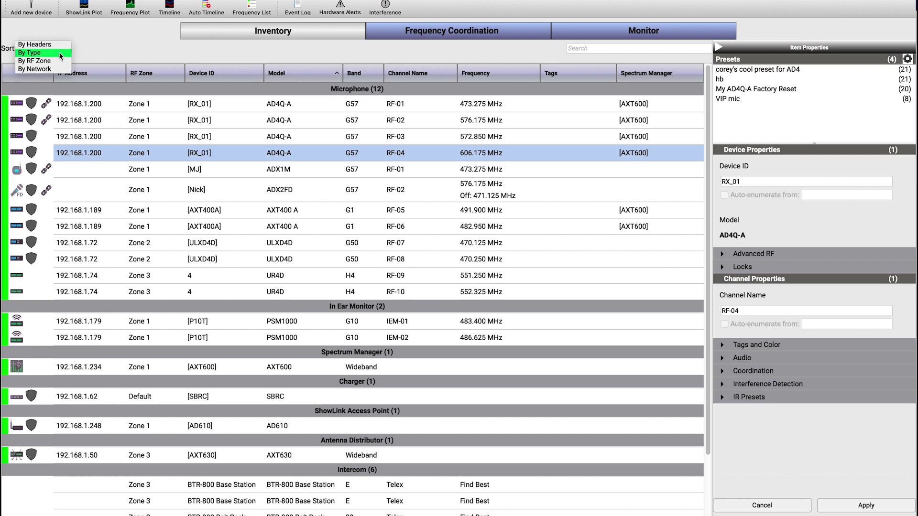
click(59, 52)
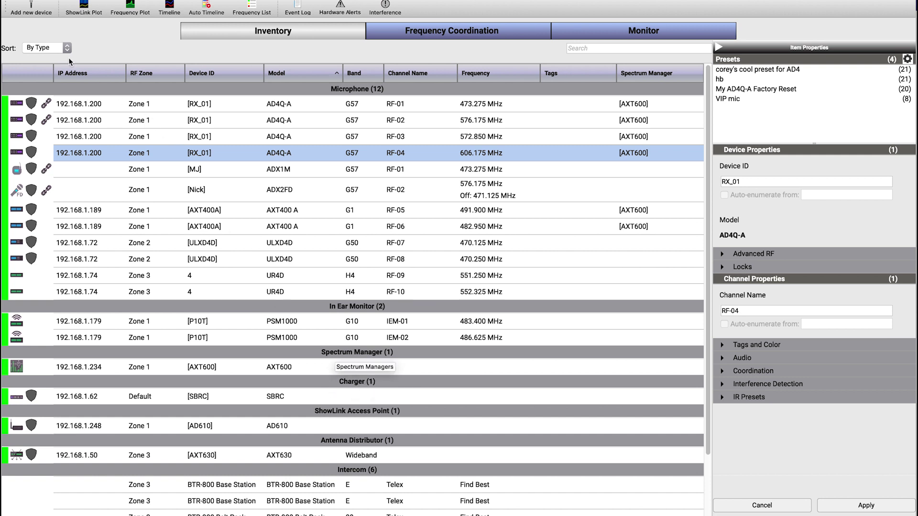
click(52, 50)
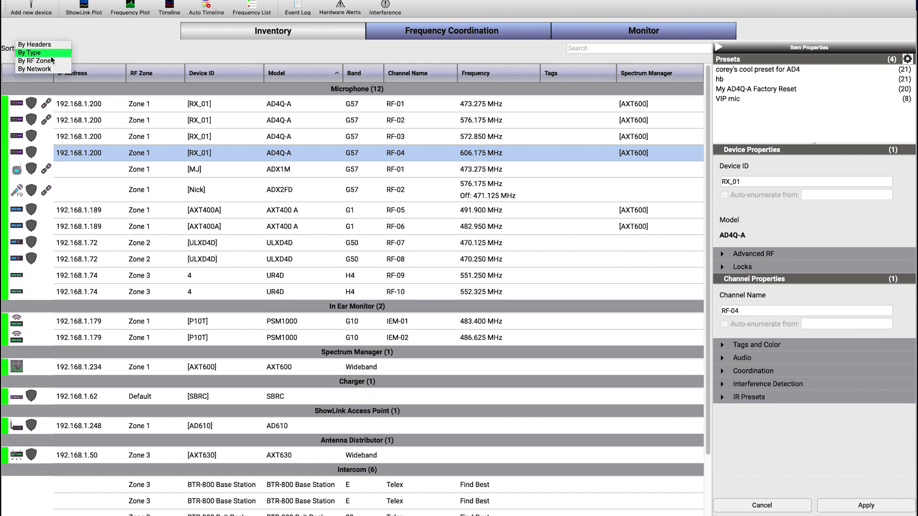
click(51, 69)
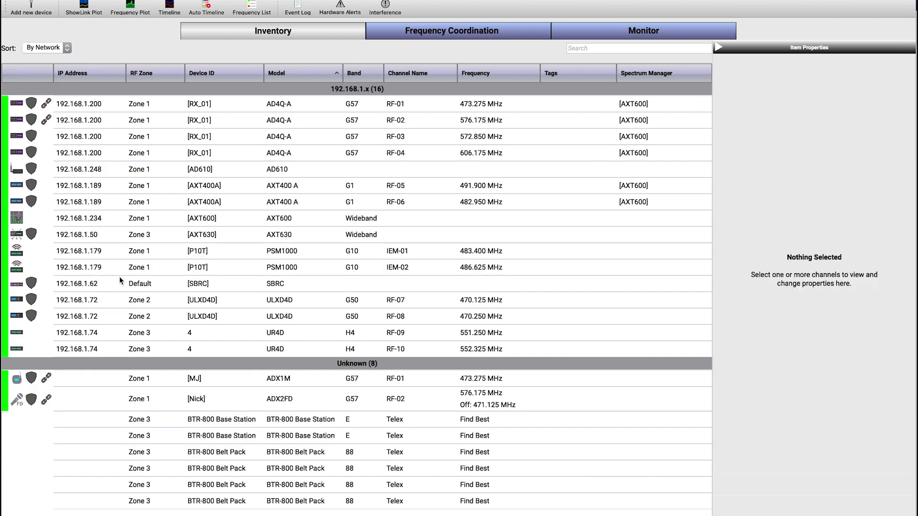
click(55, 47)
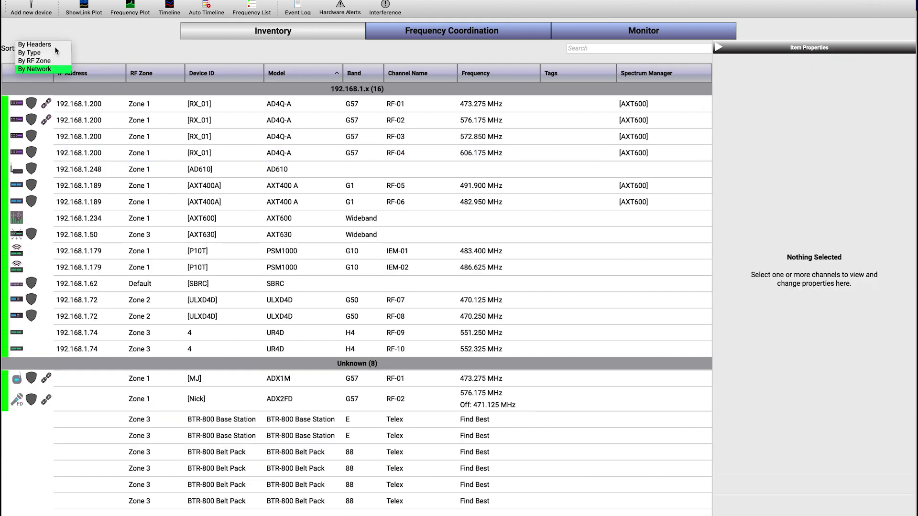
click(53, 60)
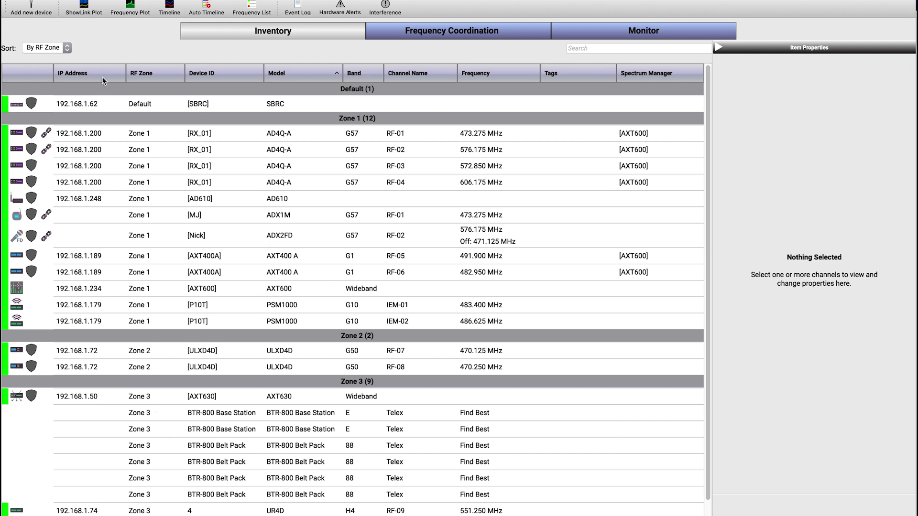
click(57, 47)
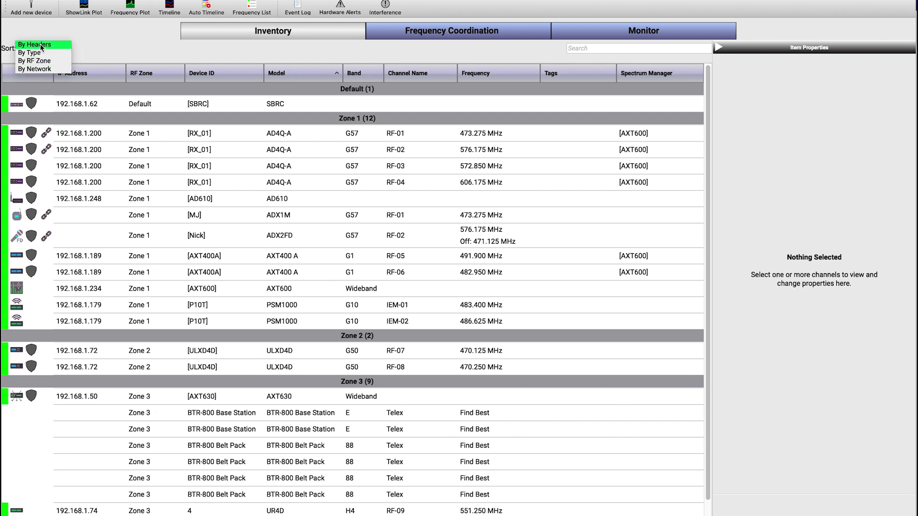
click(40, 45)
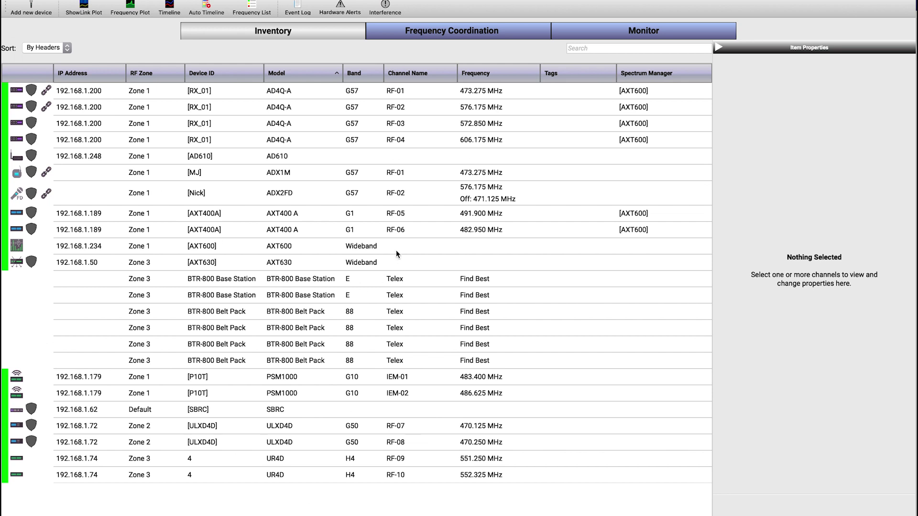
click(54, 48)
click(47, 53)
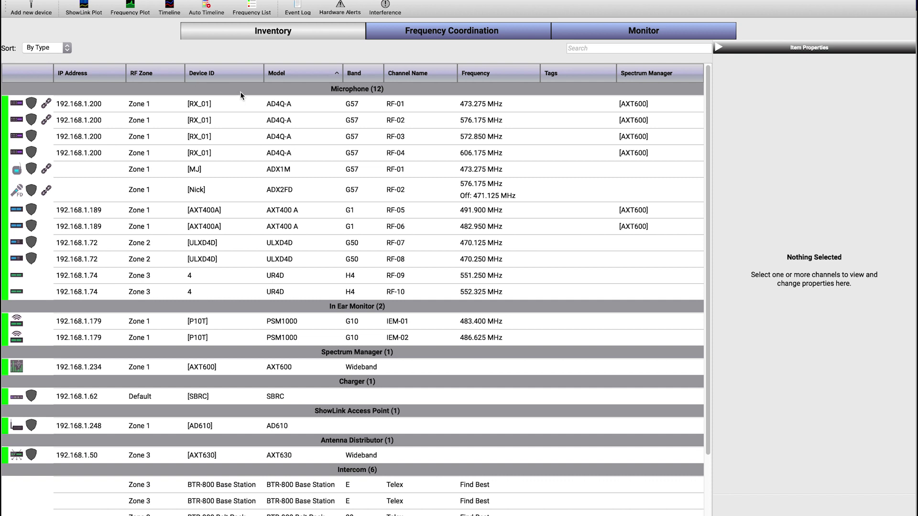
right_click(241, 94)
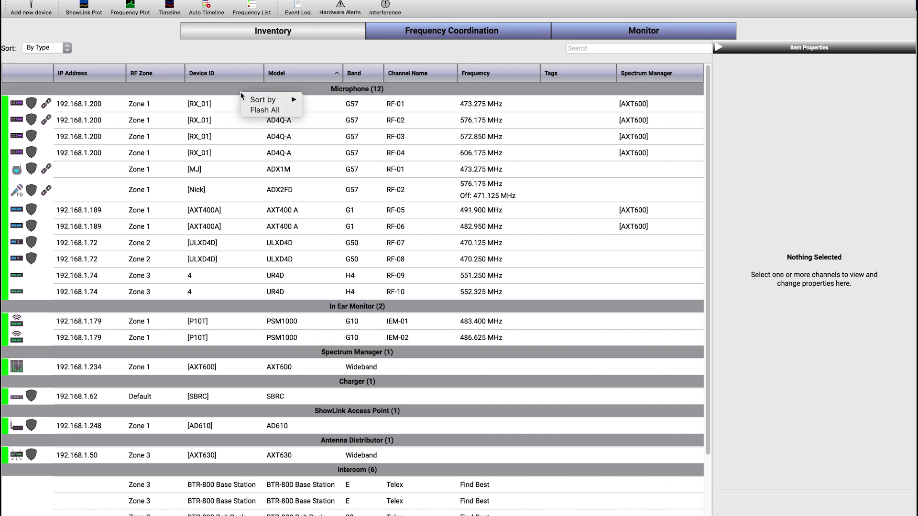
click(257, 111)
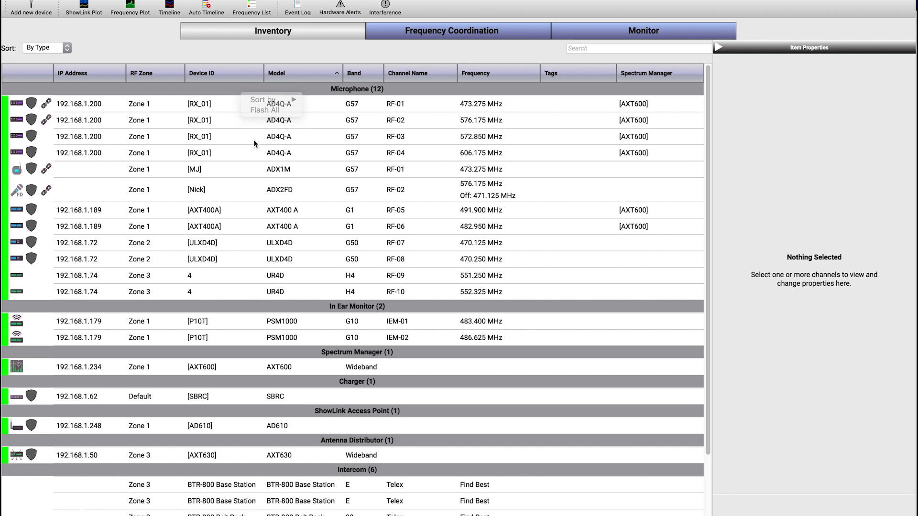
click(324, 110)
Colour the RX_01 channels RF-01 to RF-04 salmon orange (#ffaa7f), then open the Timeline.
shift+click(318, 159)
right_click(319, 159)
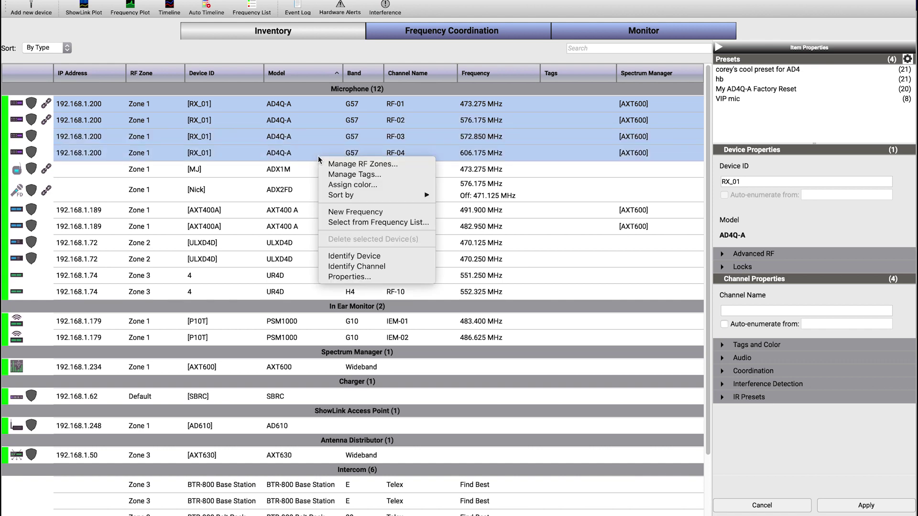
click(349, 187)
click(390, 213)
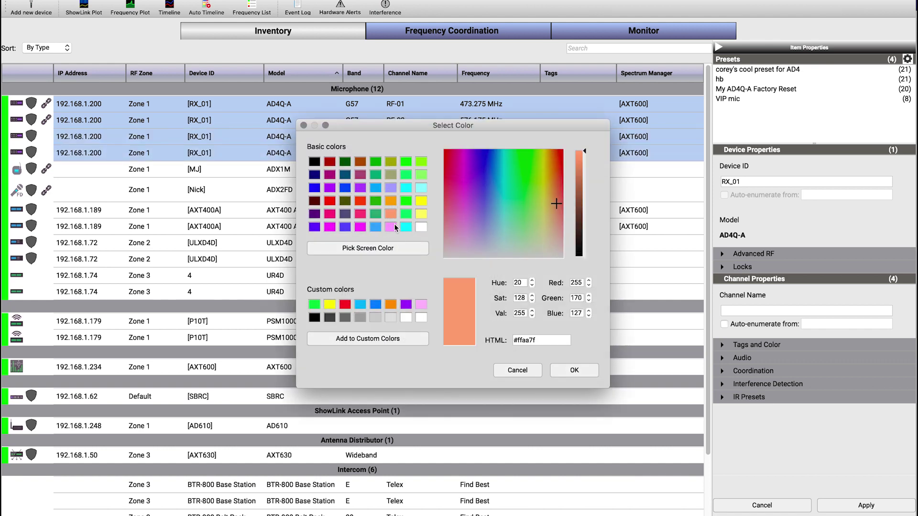
click(574, 370)
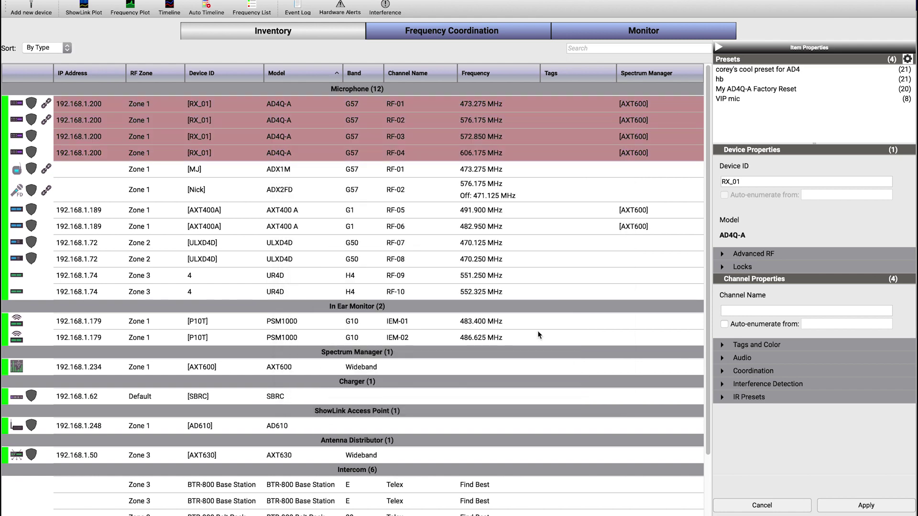
click(341, 212)
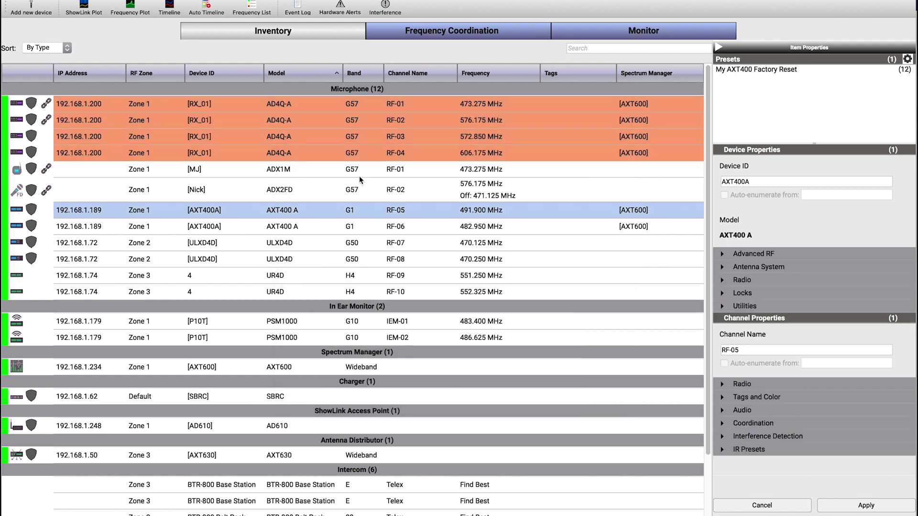
click(169, 9)
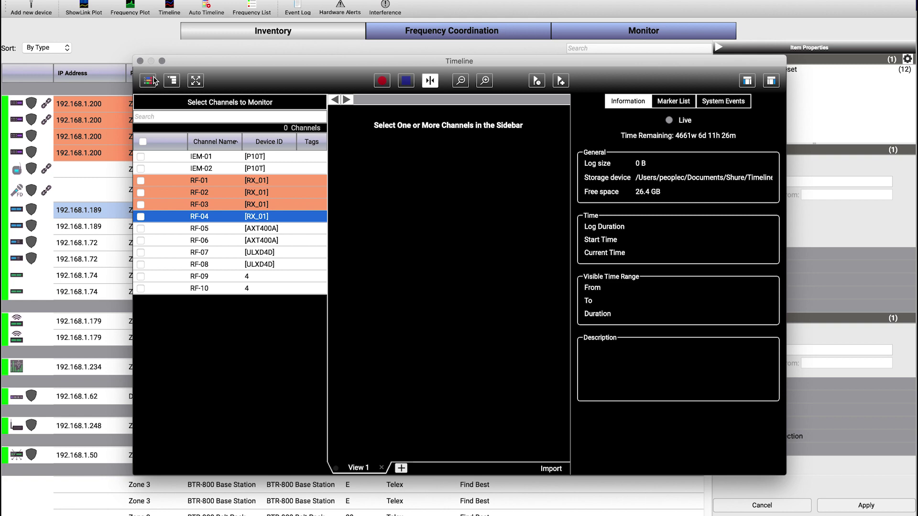
Close the Timeline, view the Monitor channel strips, and return to the Inventory table.
click(140, 60)
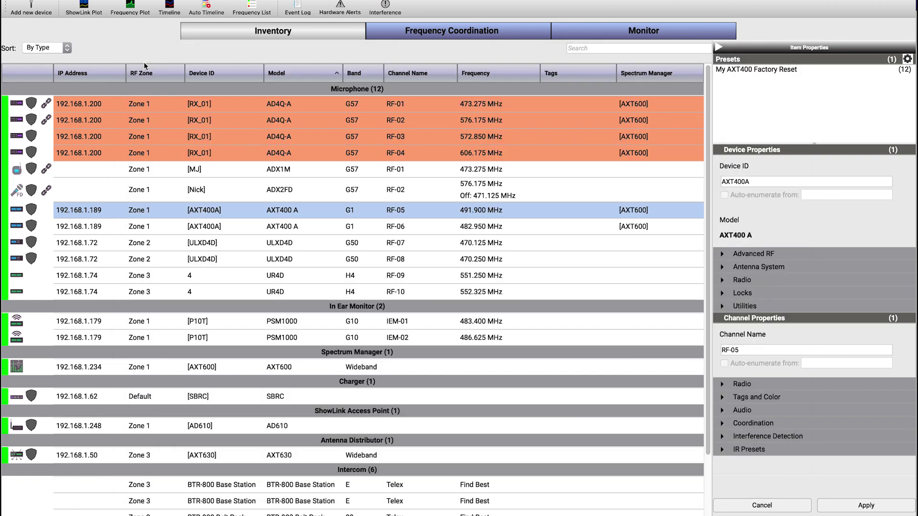
click(591, 34)
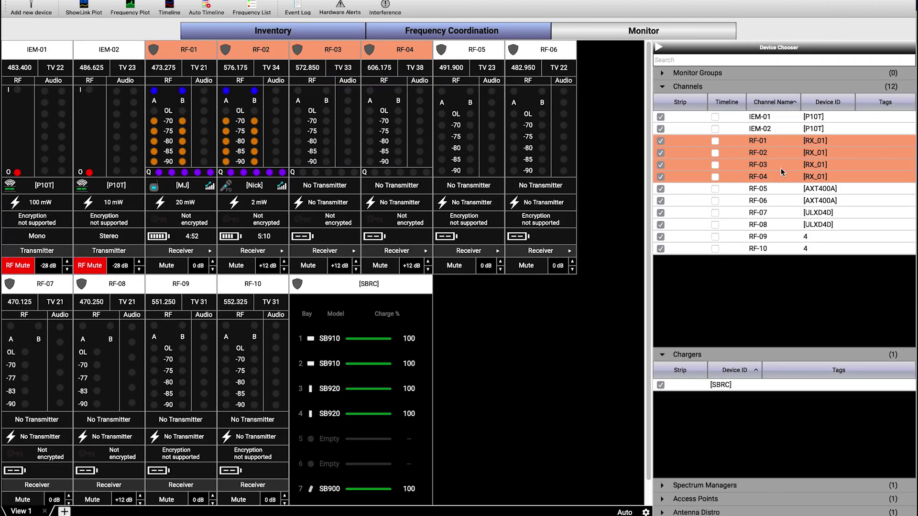
click(286, 31)
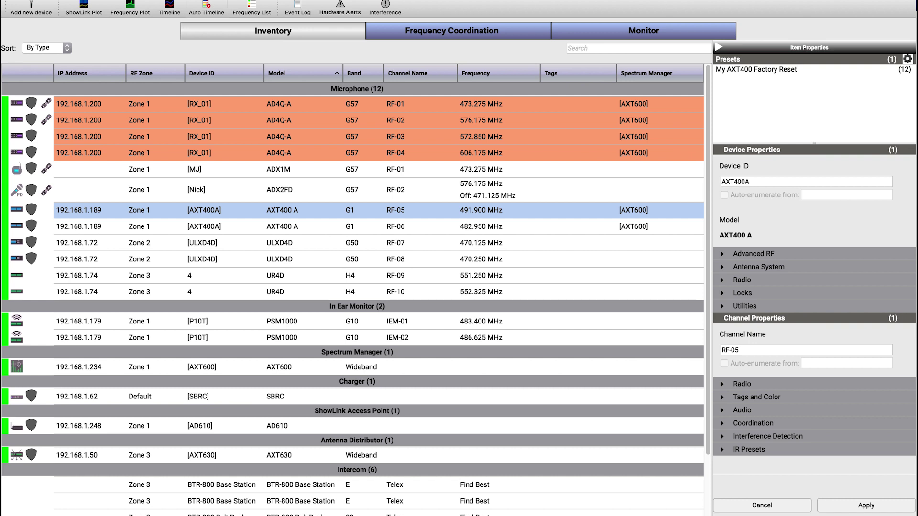
click(191, 0)
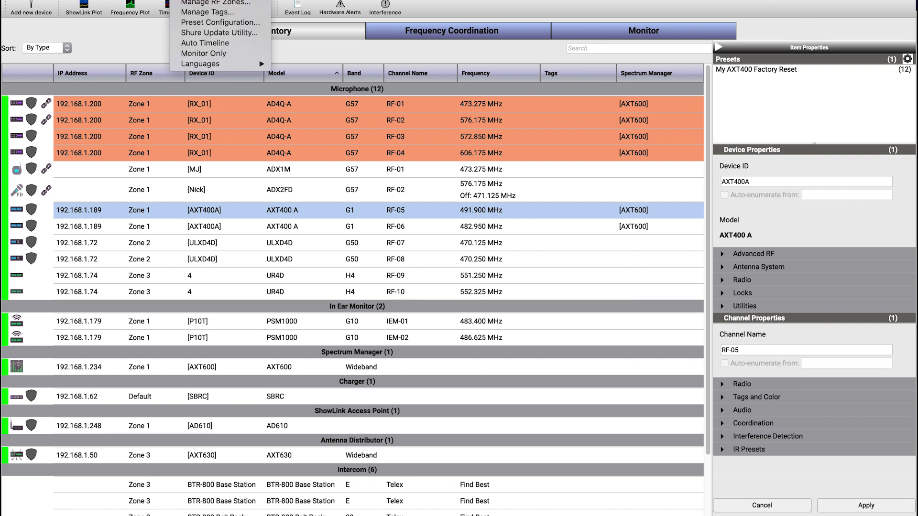
Create a new tag named 'Backup Singers' in the tag manager.
click(200, 12)
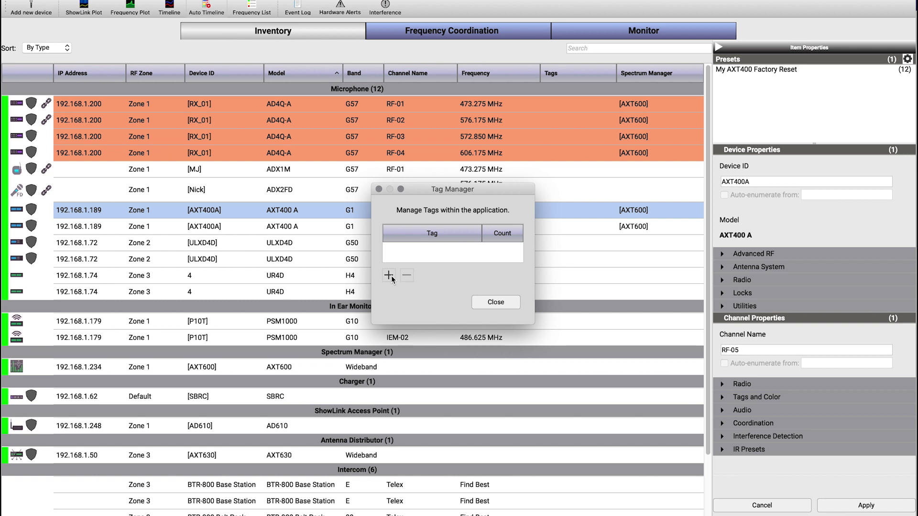
click(389, 275)
double_click(409, 245)
text(Backup Singers)
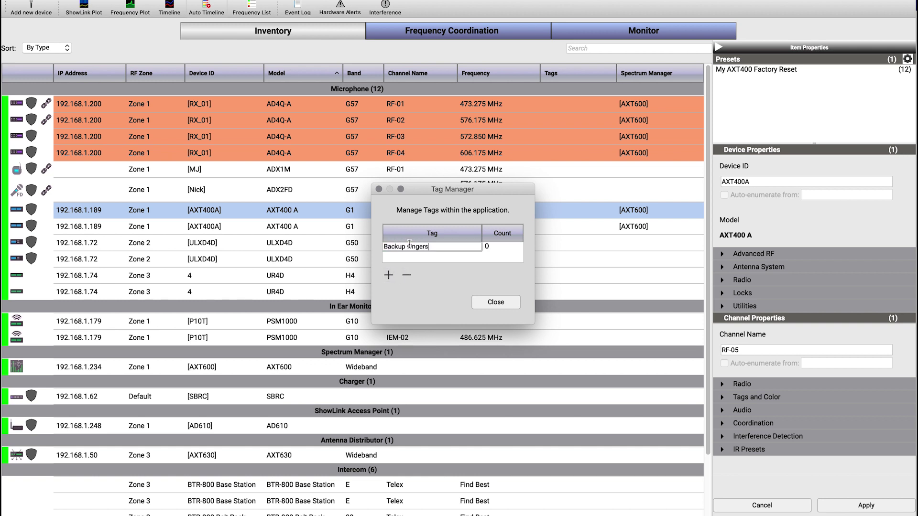
key(Return)
click(494, 302)
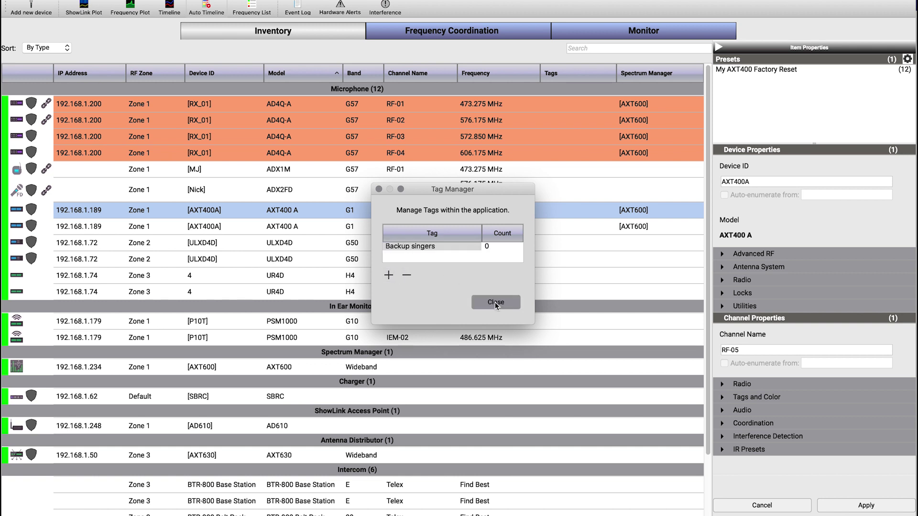
Apply the Backup Singers tag to RF-05, then to RF-06 through RF-10.
double_click(546, 214)
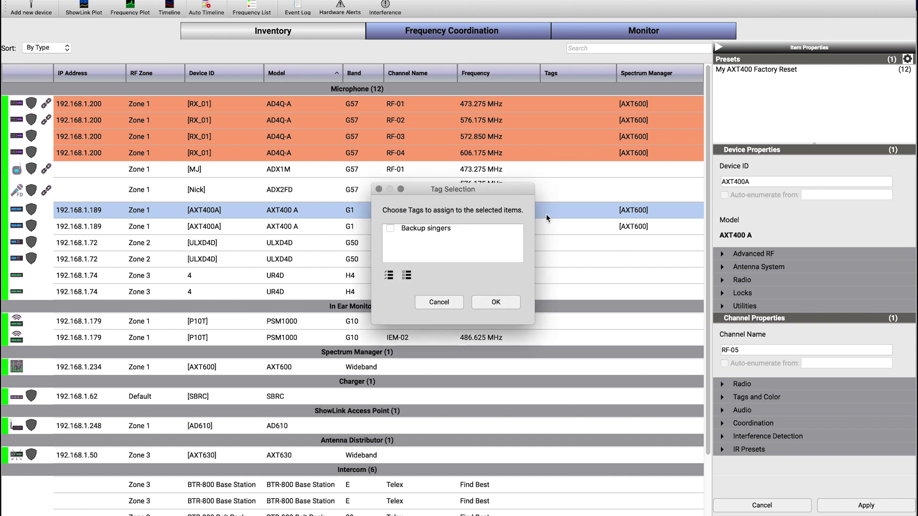
click(390, 228)
click(497, 302)
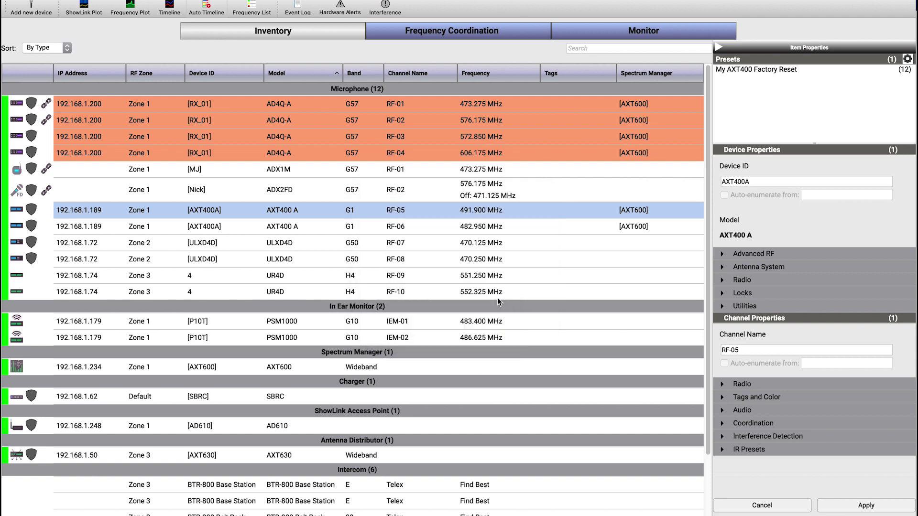
click(561, 233)
shift+click(564, 289)
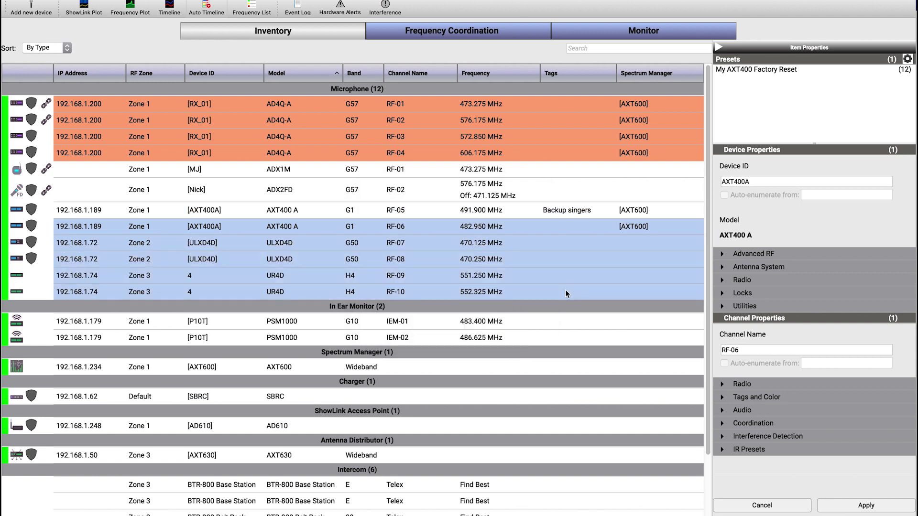
click(727, 332)
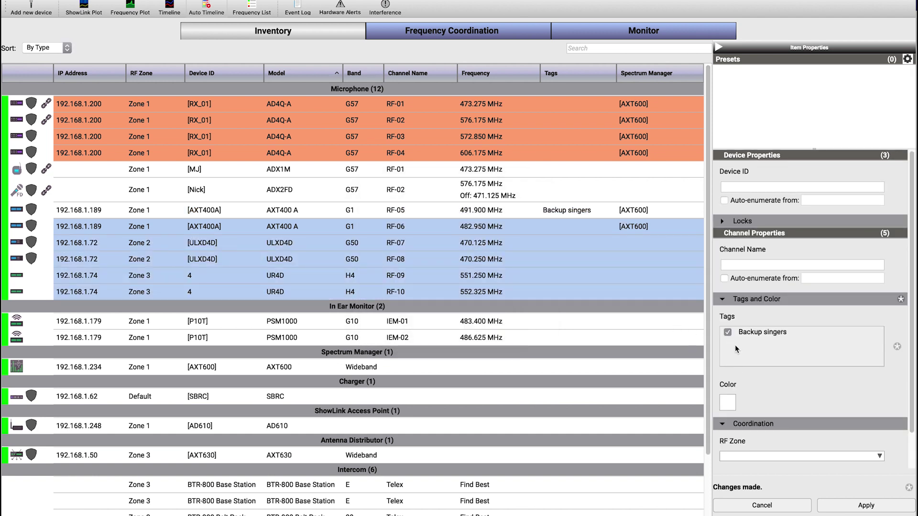
click(846, 507)
click(488, 265)
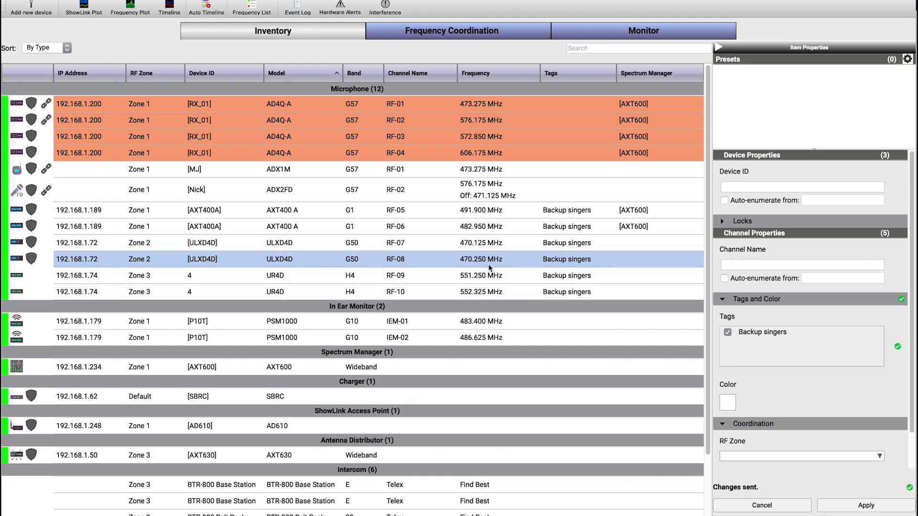
click(587, 46)
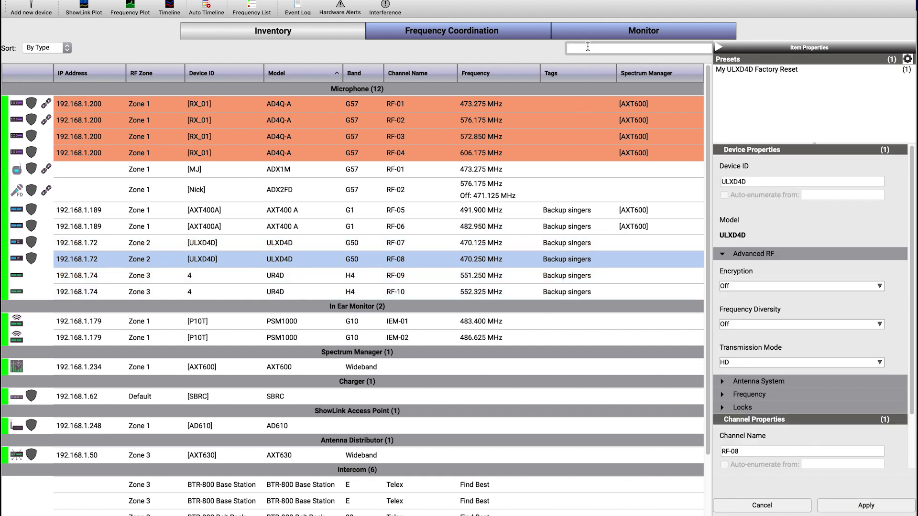
text(backup)
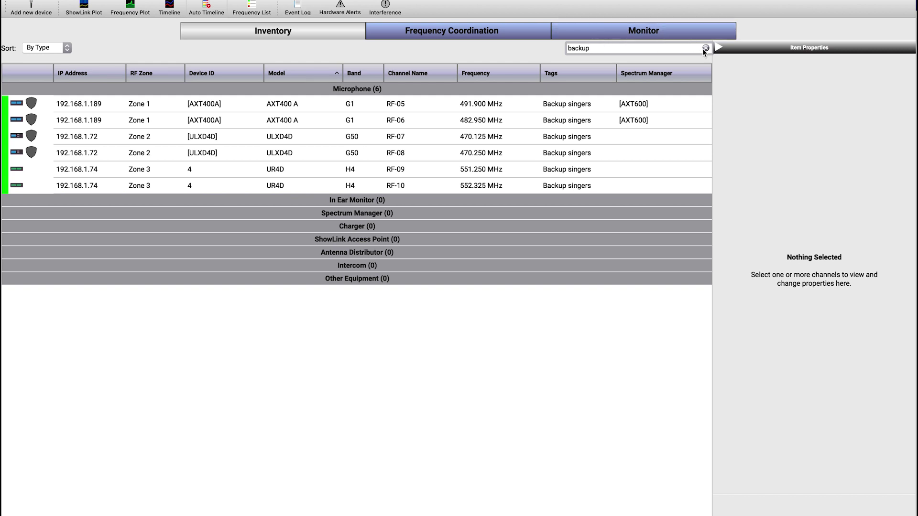
click(705, 48)
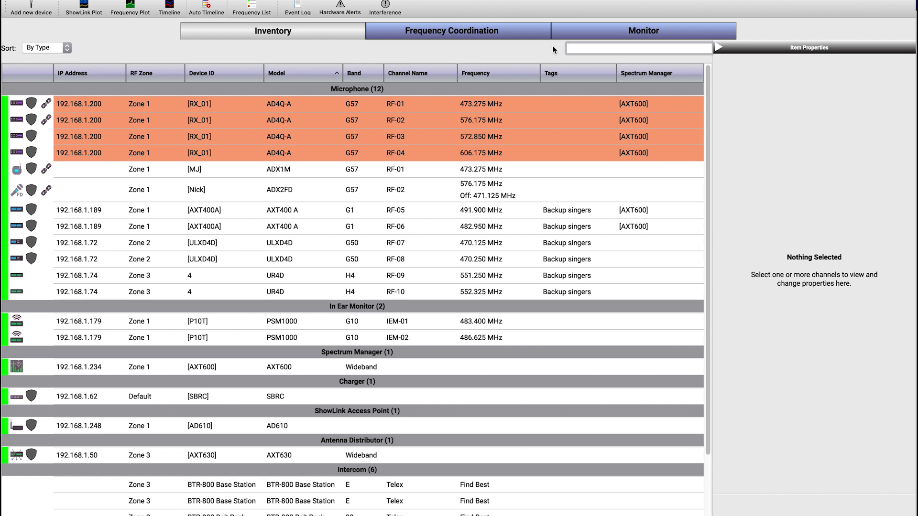
click(509, 108)
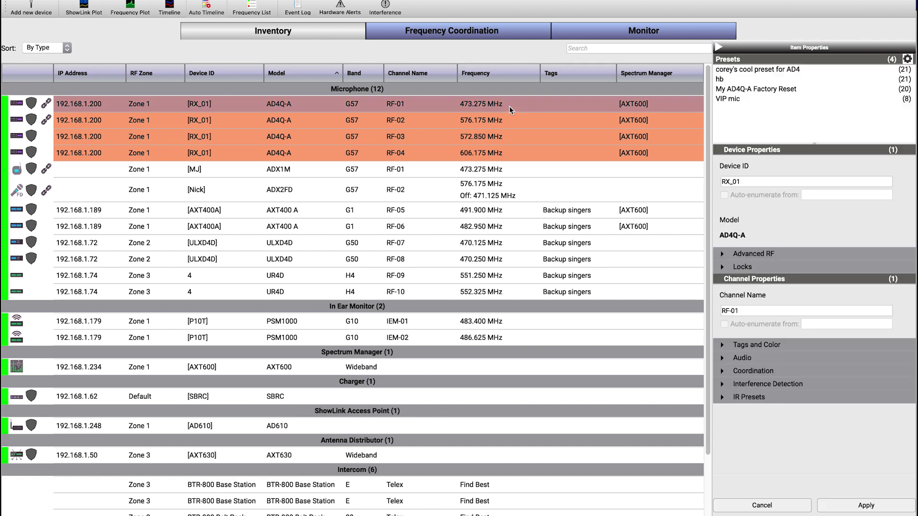